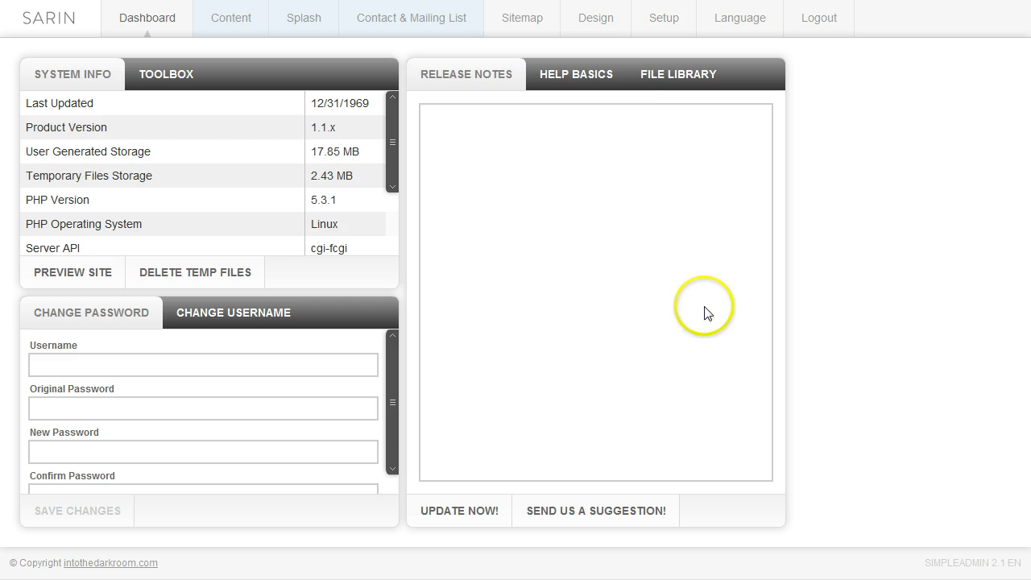
Go to the Setup settings and check the empty Favicon slot's Upload New button
click(665, 29)
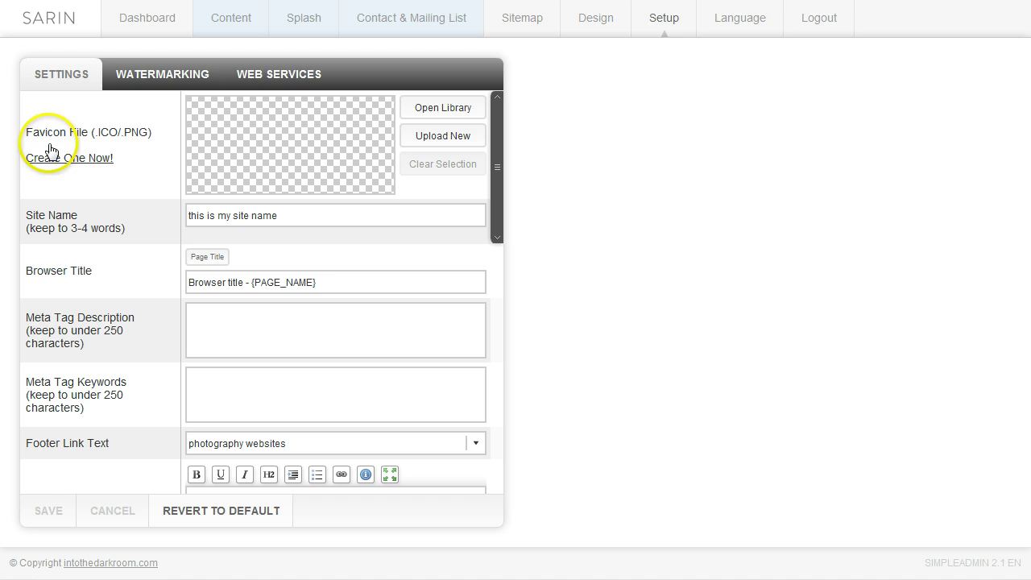
click(447, 145)
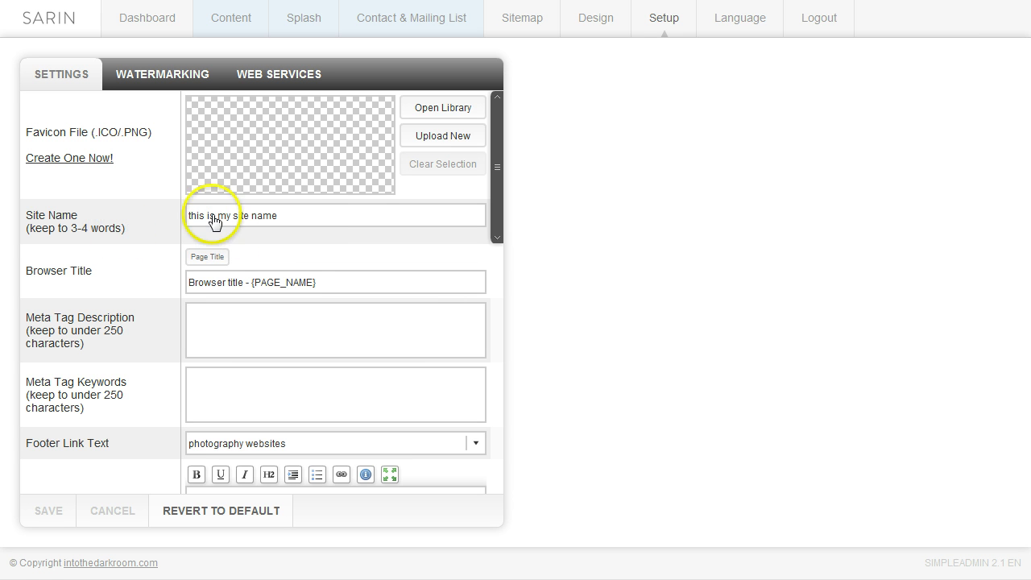
Replace 'Browser title' with 'my studio' so the Browser Title reads 'my studio - {PAGE_NAME}'
drag(307, 224, 178, 224)
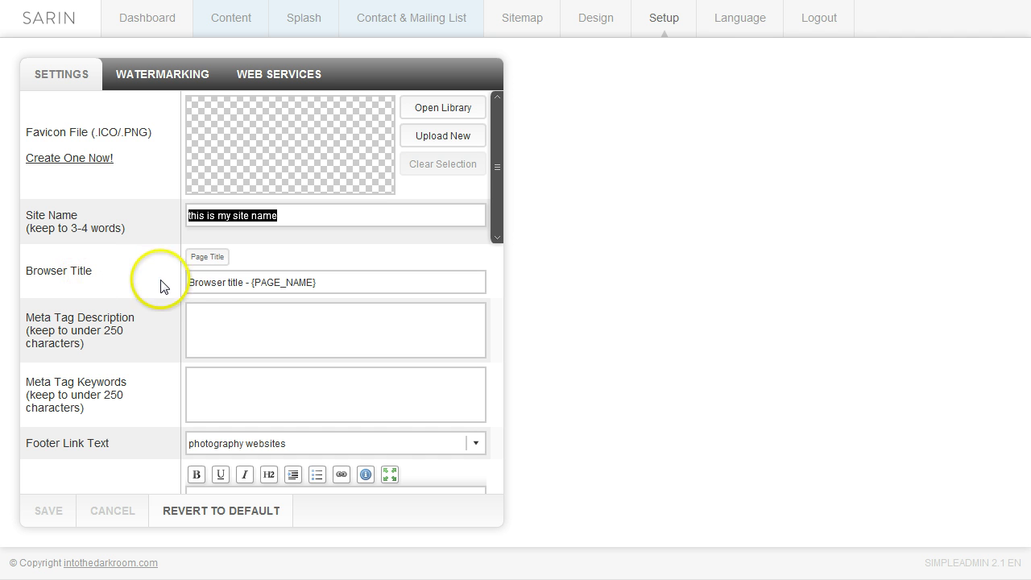
click(201, 282)
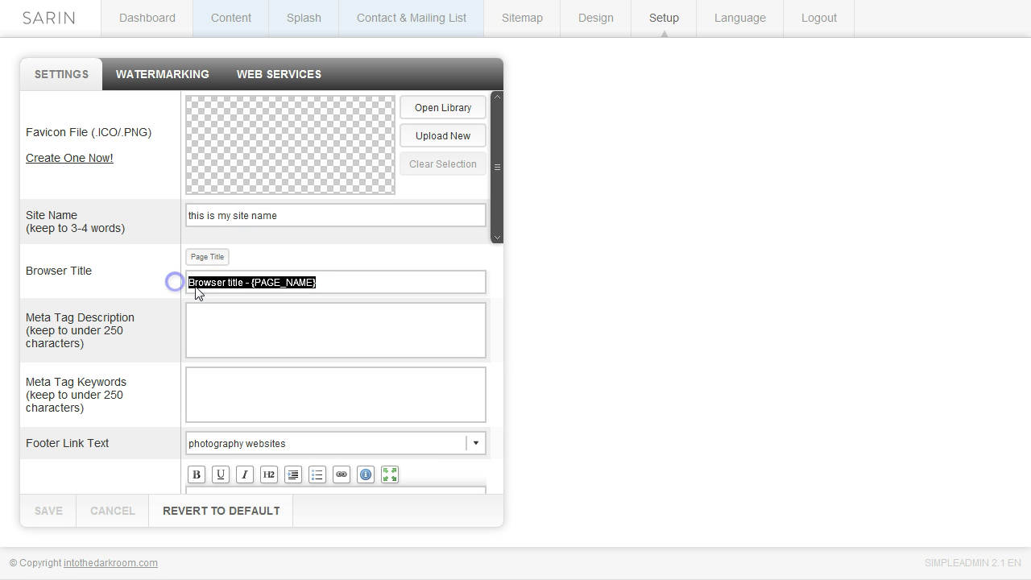
click(234, 282)
drag(234, 283, 173, 283)
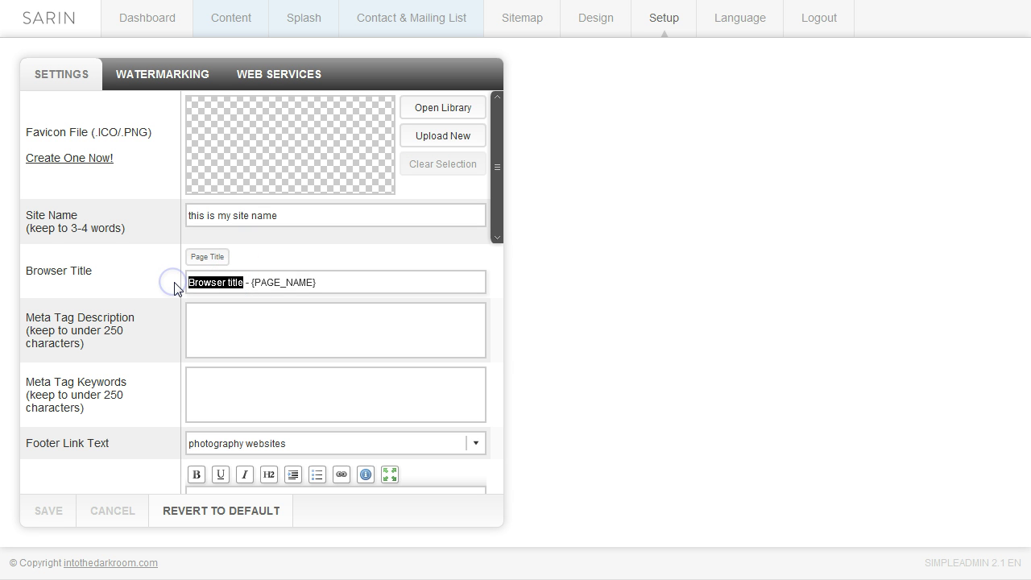
text(my studio)
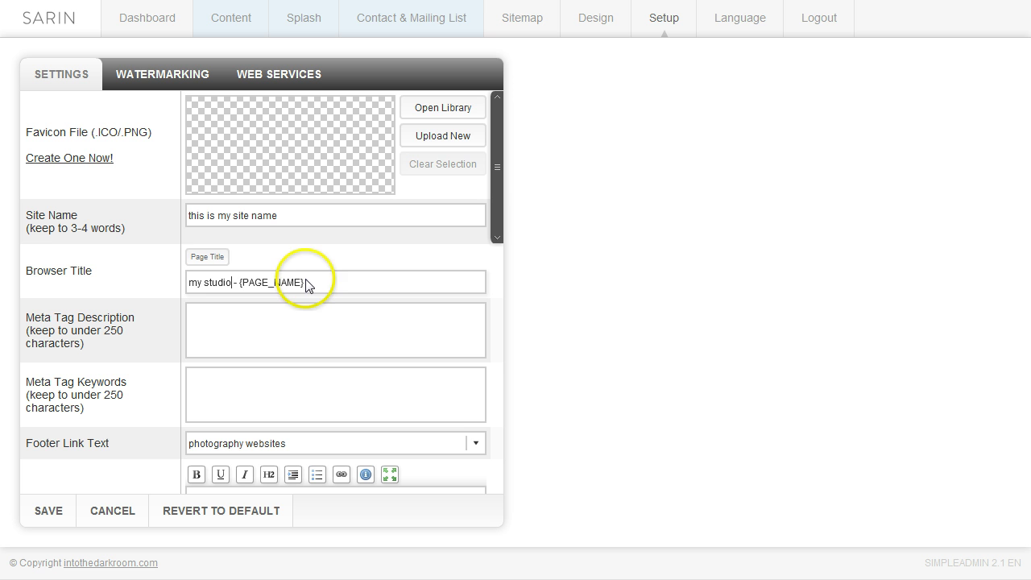
drag(304, 283, 245, 283)
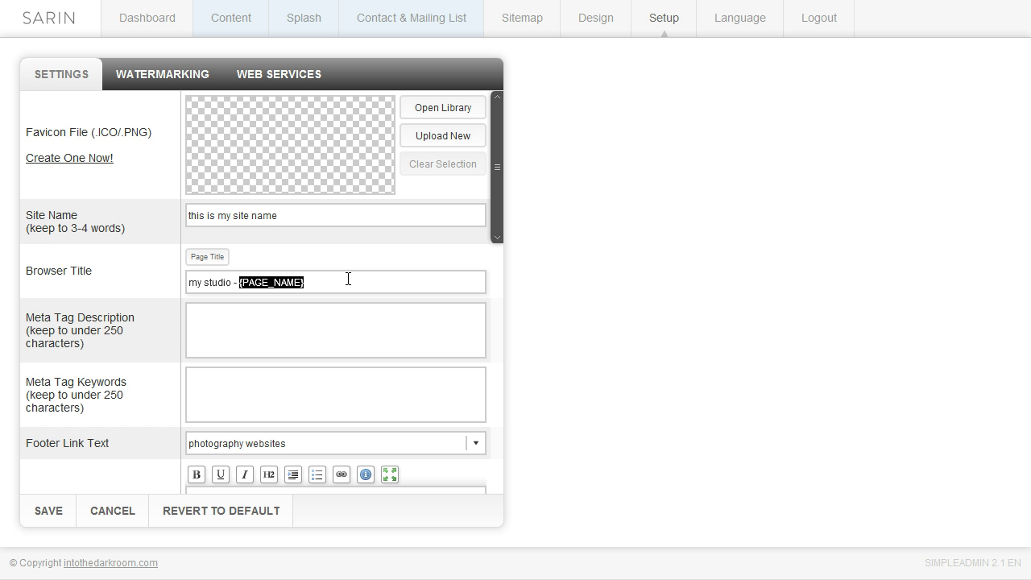
drag(233, 283, 188, 283)
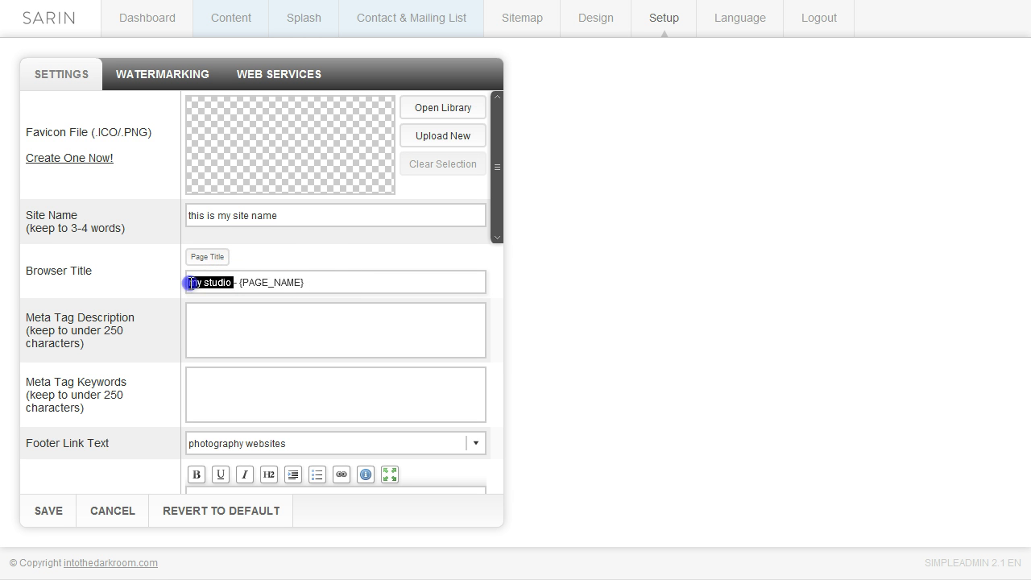
drag(303, 283, 239, 283)
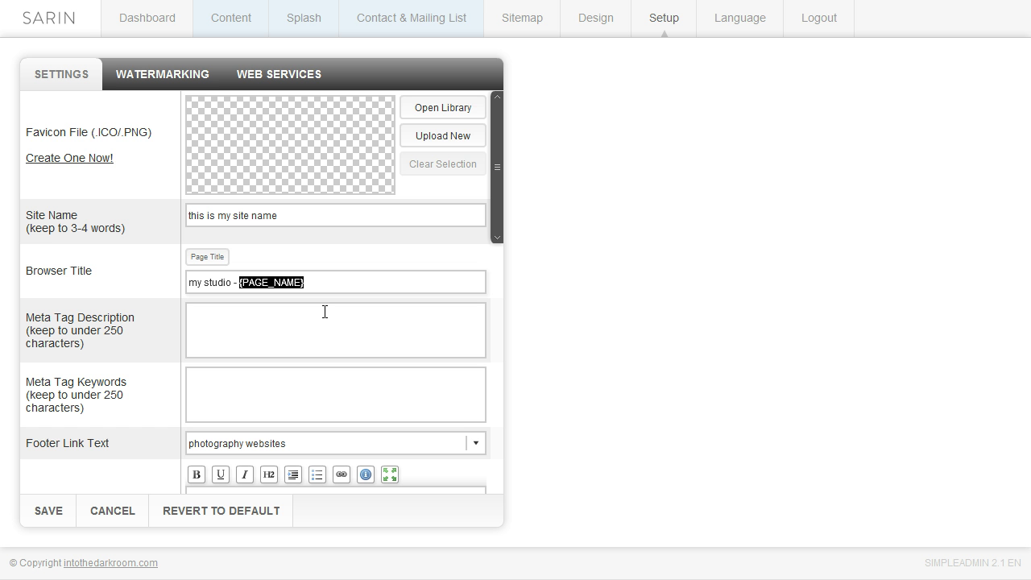
click(272, 317)
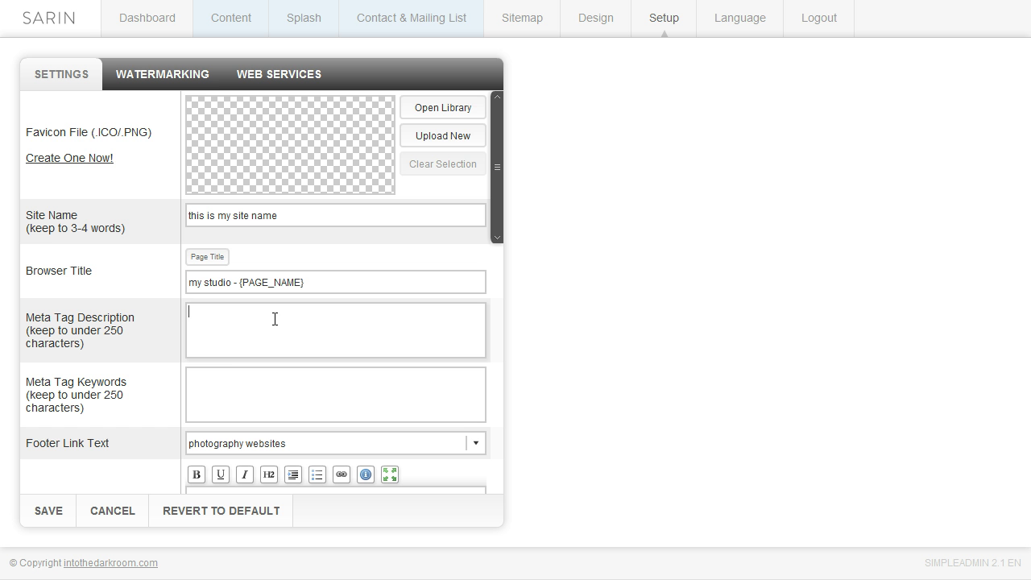
click(274, 388)
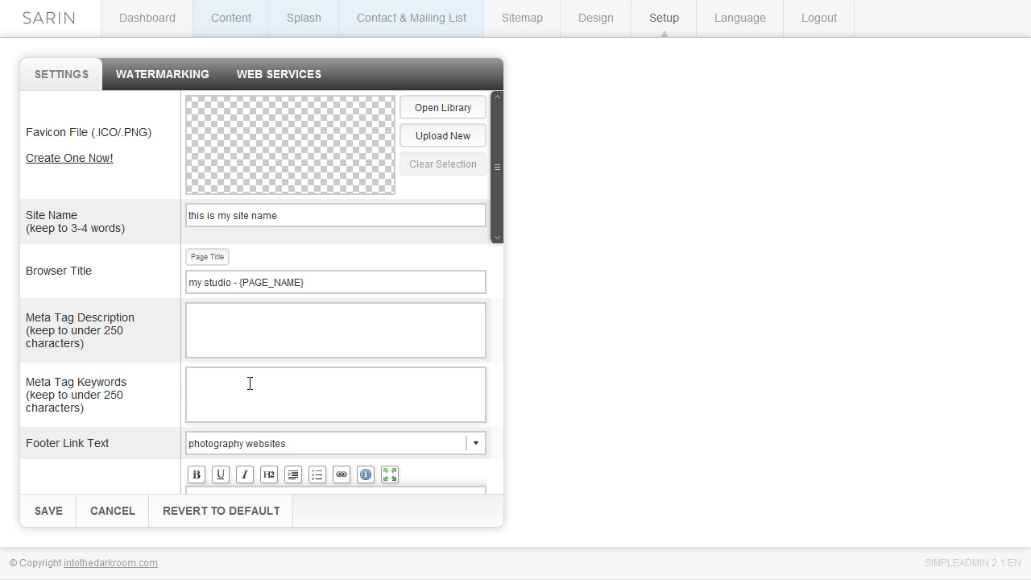
text(jhf,sdjkgh,)
drag(250, 383, 163, 380)
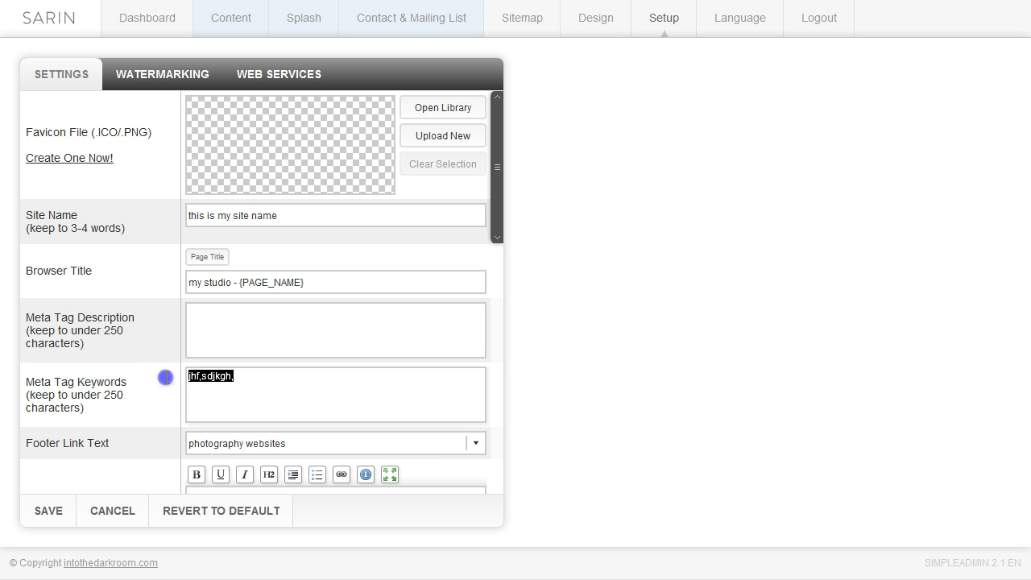
key(BackSpace)
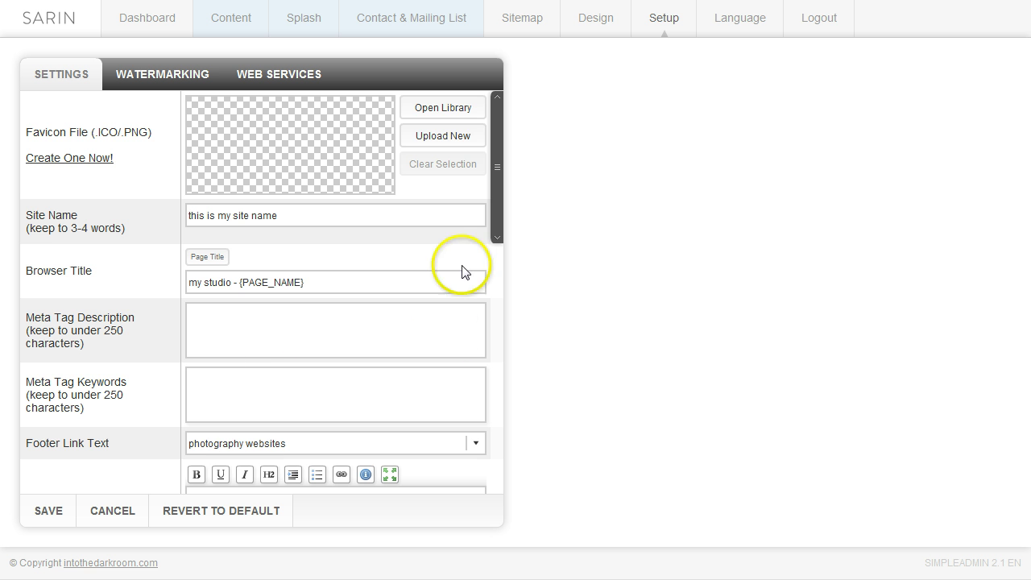
Scroll down to the Site Footer Text box and enter 'copyright 2012'
drag(500, 202, 518, 350)
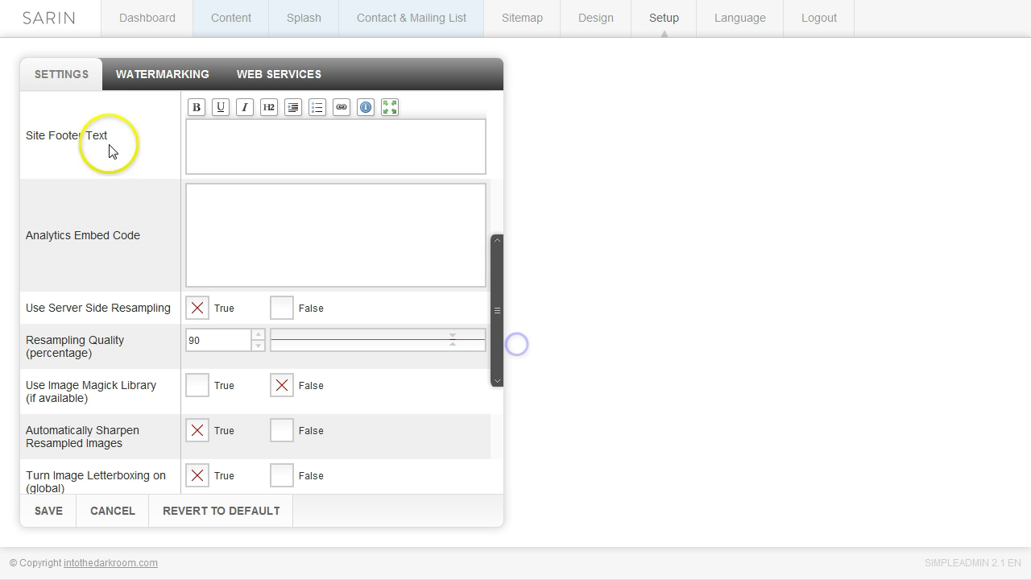
click(218, 133)
text(copy)
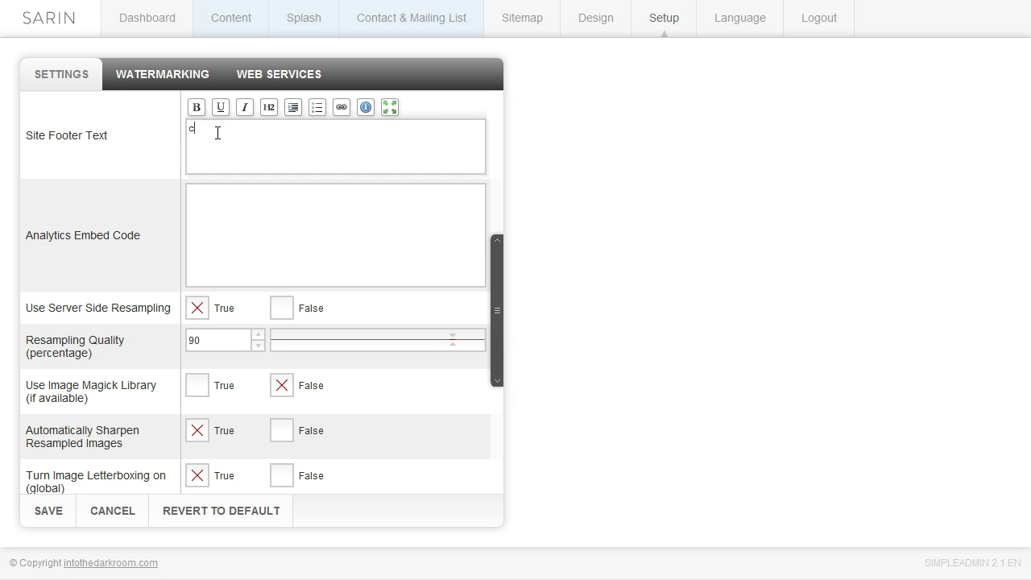
text(right 2012)
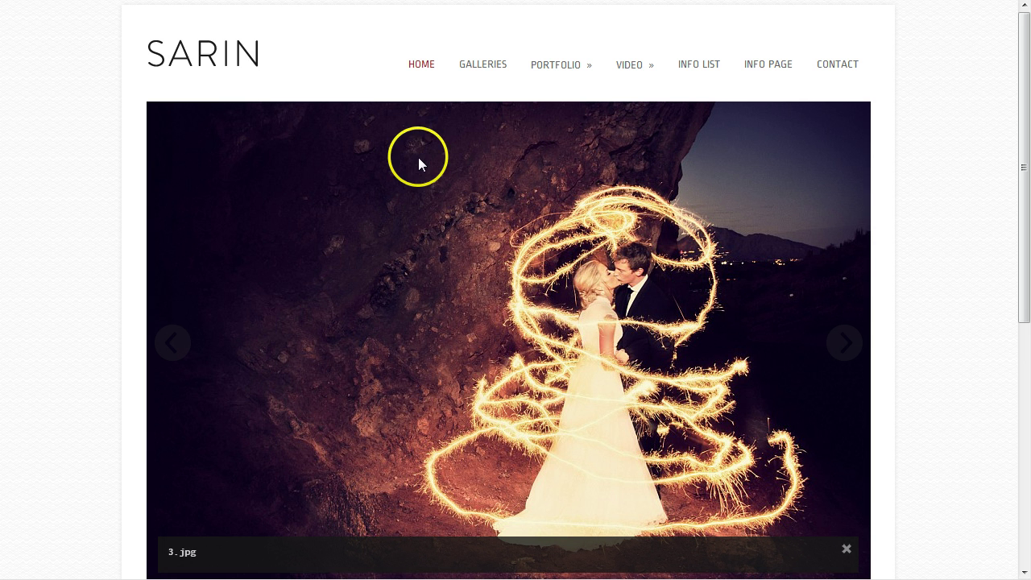
scroll(417, 156, down, 5)
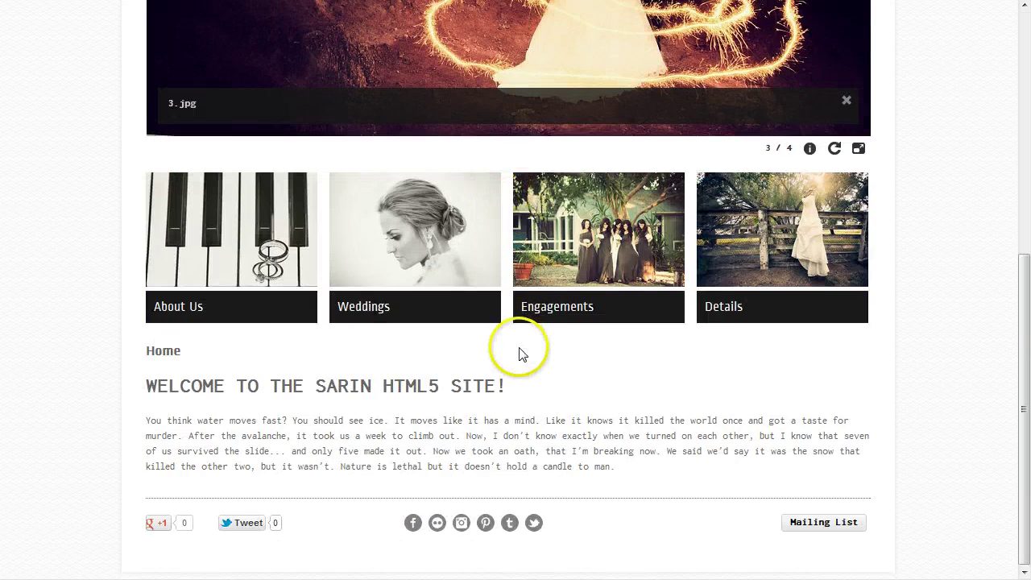
scroll(472, 467, down, 1)
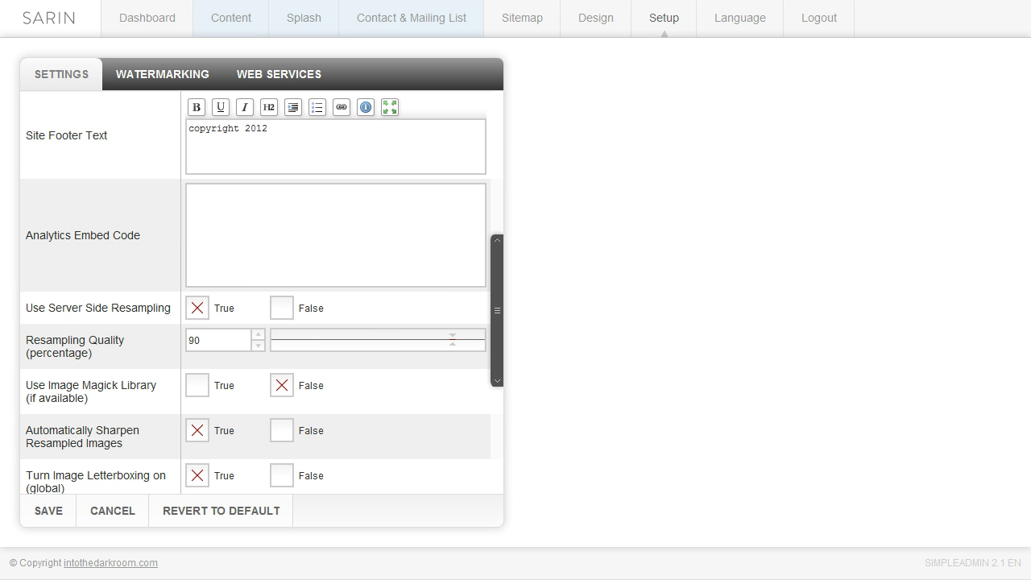
click(215, 193)
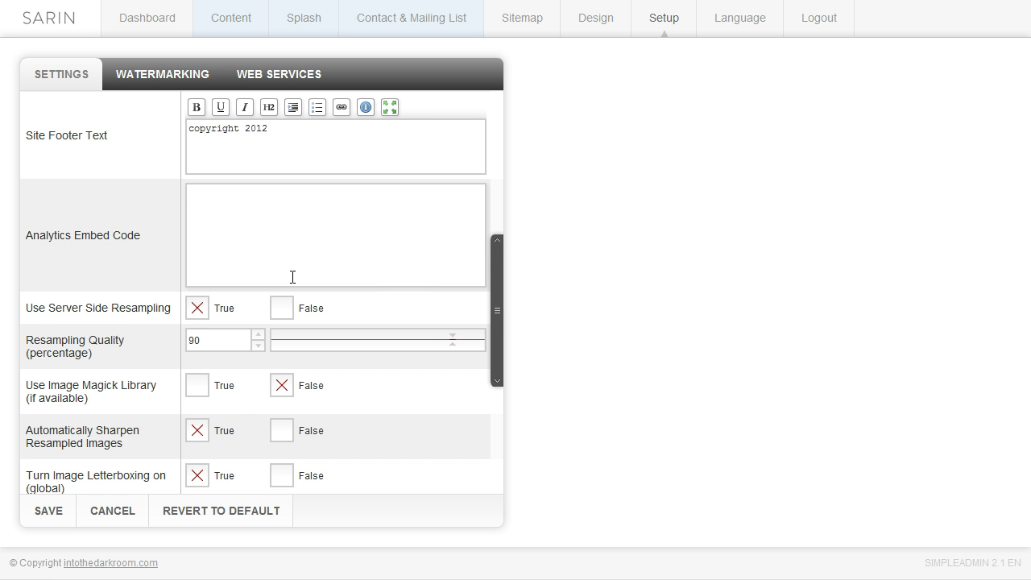
drag(498, 288, 507, 367)
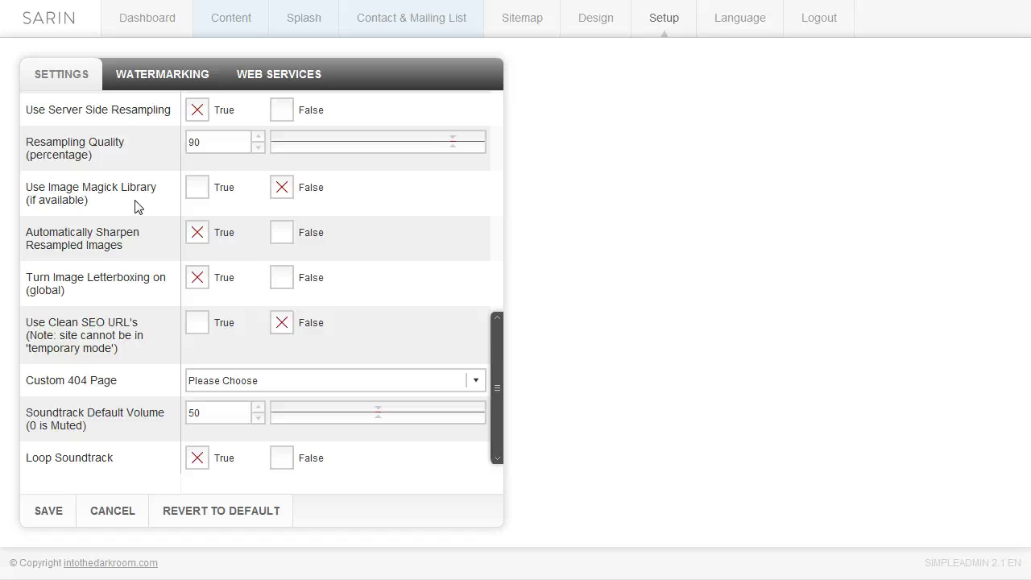
Set Use Image Magick Library to True, leaving Use Clean SEO URL's at False
click(193, 188)
click(195, 332)
click(281, 325)
click(115, 400)
click(477, 381)
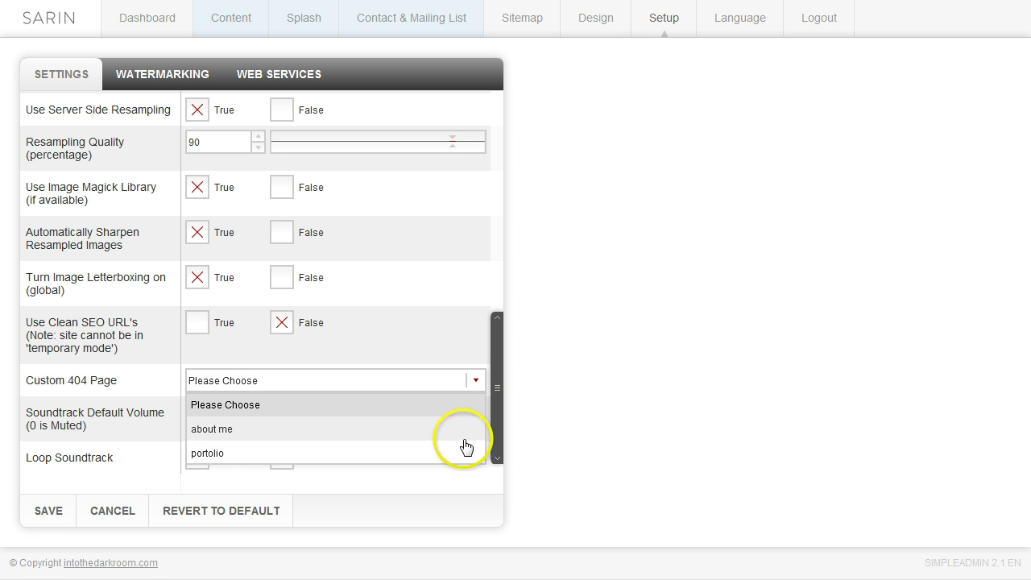
click(451, 355)
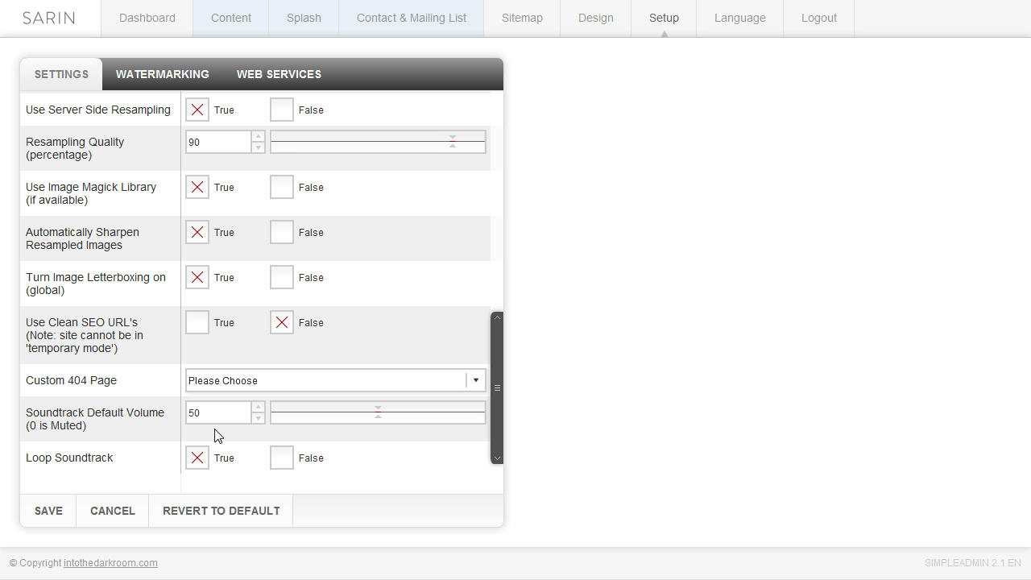
mouse_move(378, 417)
mouse_down()
mouse_move(296, 423)
mouse_move(378, 424)
mouse_up()
Switch to the Watermarking settings and set Use Watermark Image to True
click(274, 460)
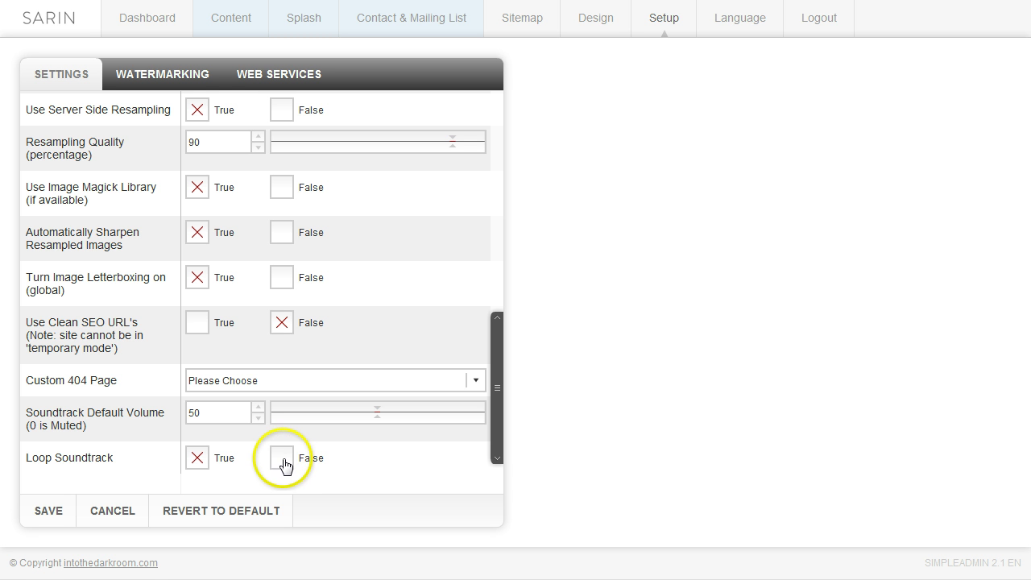
click(186, 74)
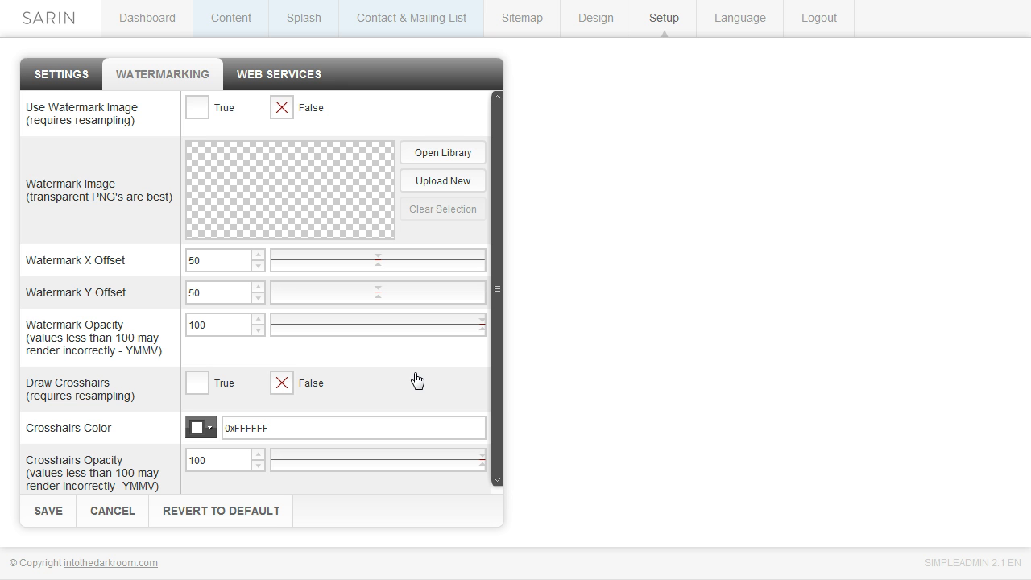
click(196, 108)
Start uploading a new watermark image, then cancel the file picker without choosing a file
click(445, 182)
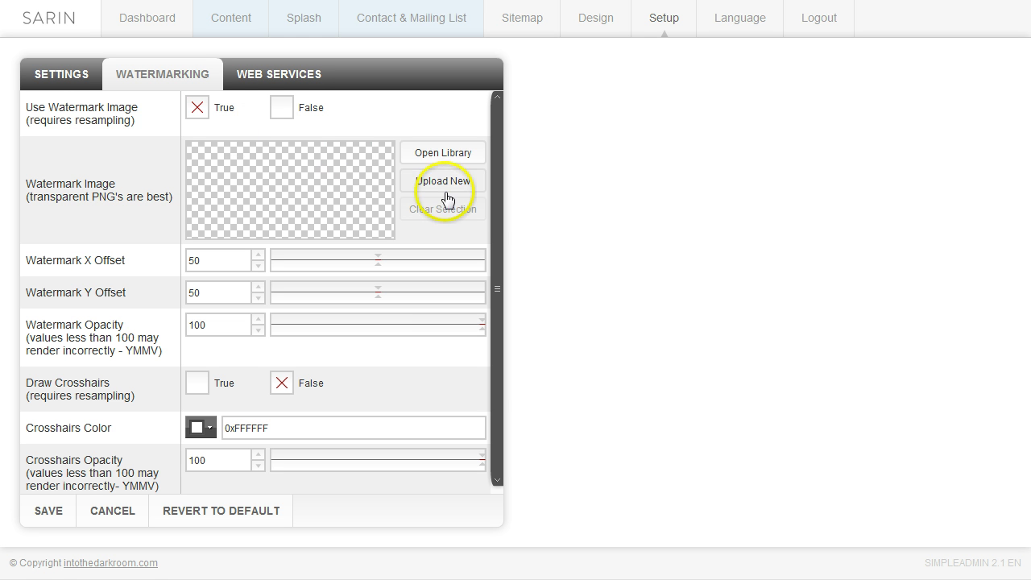
click(446, 184)
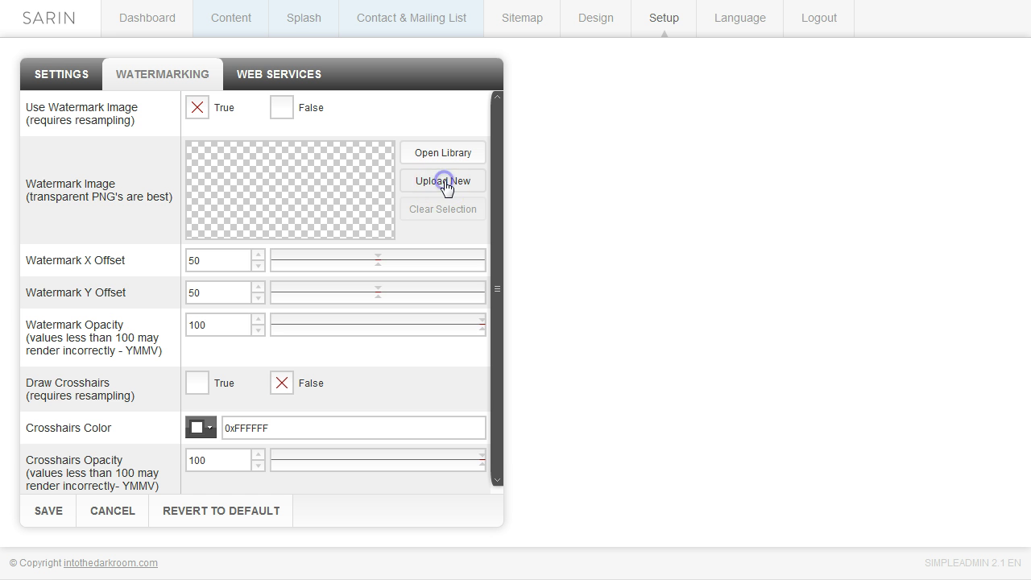
click(555, 110)
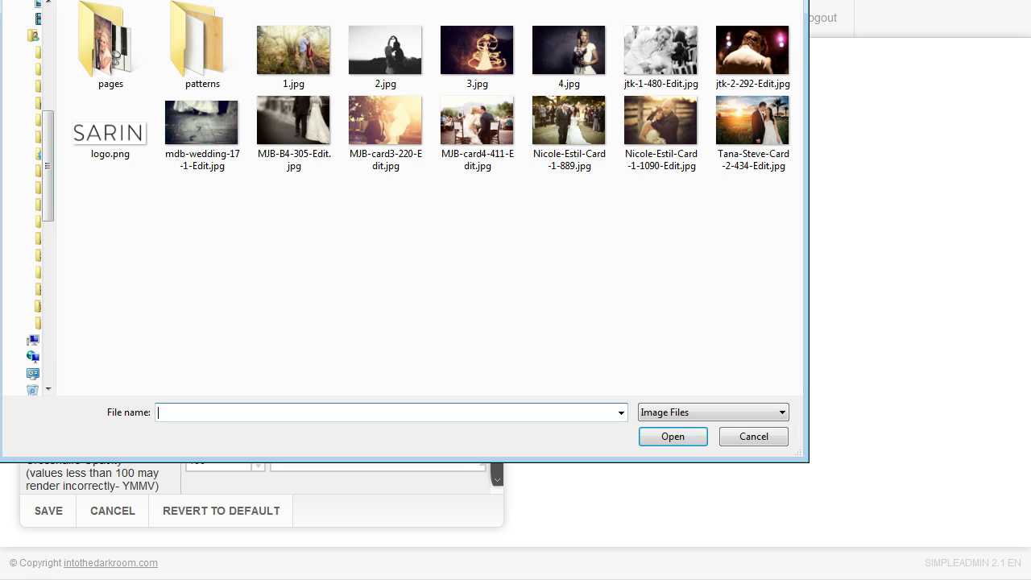
key(Escape)
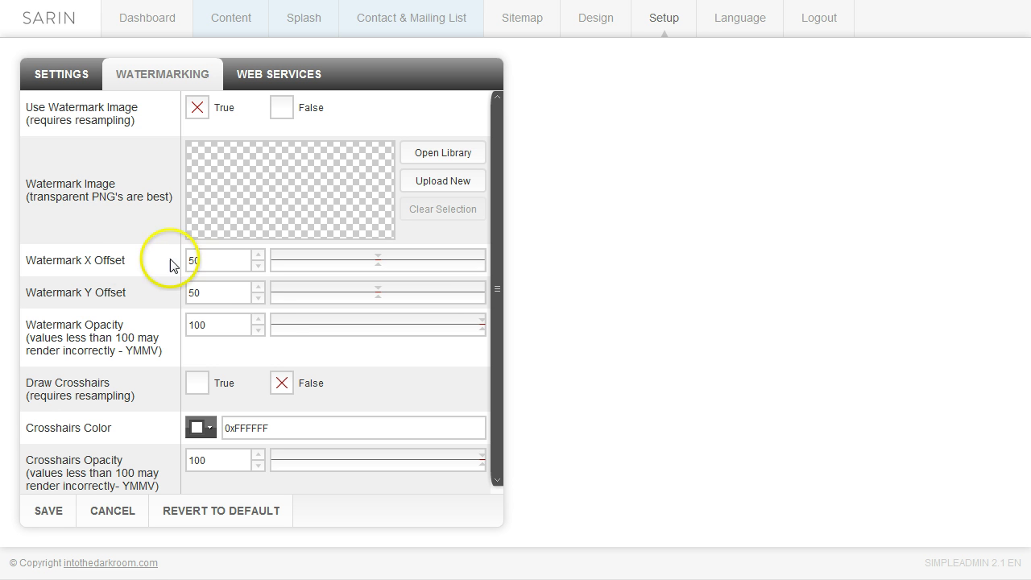
Drag the Watermark X and Y Offset sliders to 37 and Watermark Opacity to 41
drag(379, 270, 347, 264)
drag(379, 297, 350, 297)
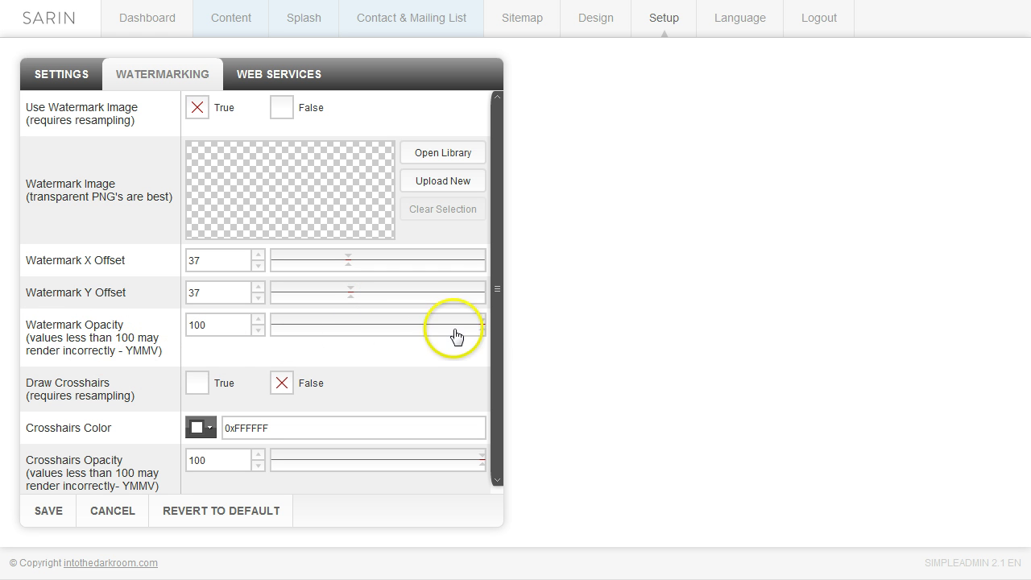
drag(483, 330, 360, 335)
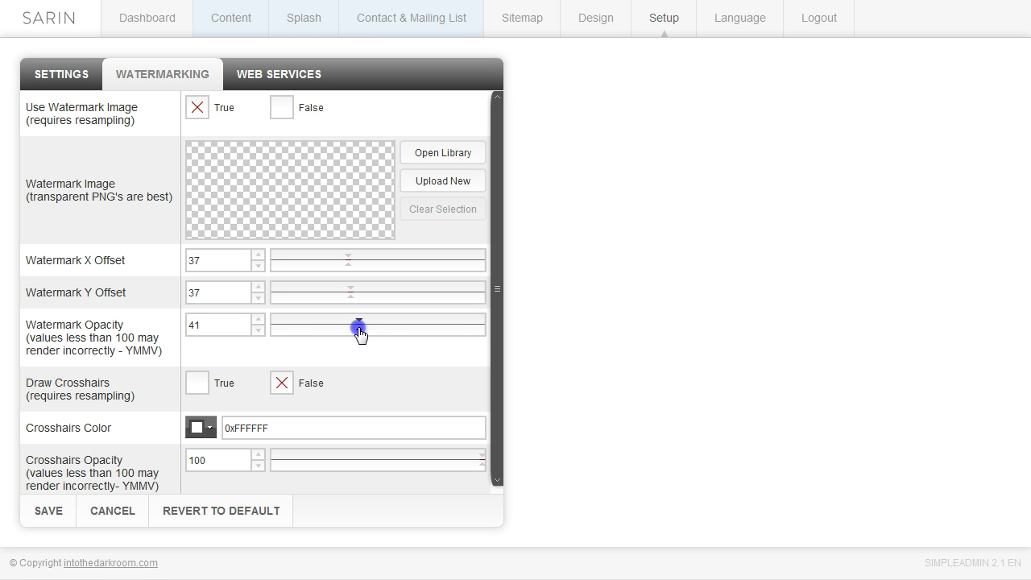
Set Draw Crosshairs to True, keeping color 0xFFFFFF and opacity 100
click(199, 389)
click(495, 386)
drag(494, 388, 497, 433)
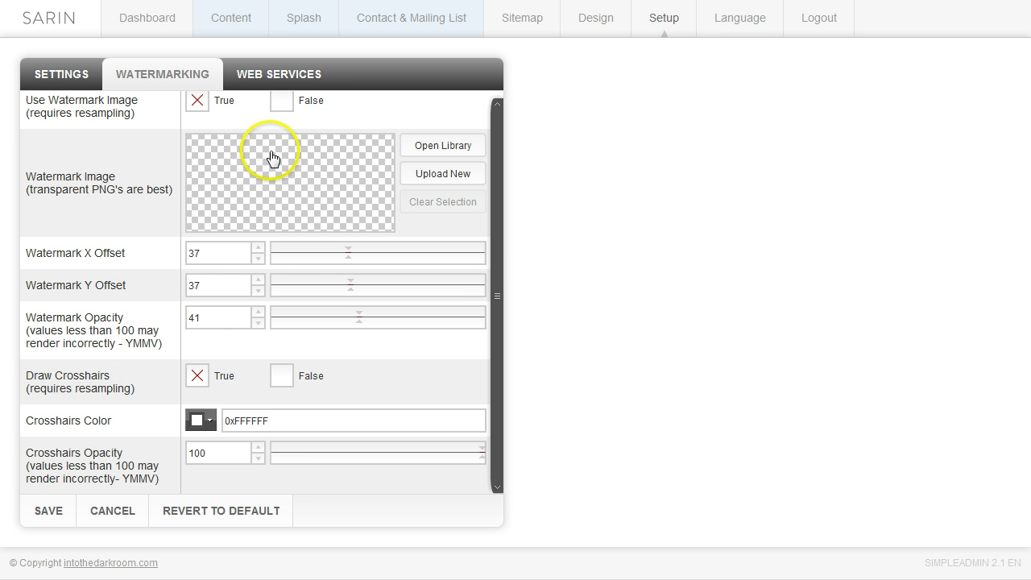
Show the Web Services settings and scroll down to the social profile URL fields
click(270, 74)
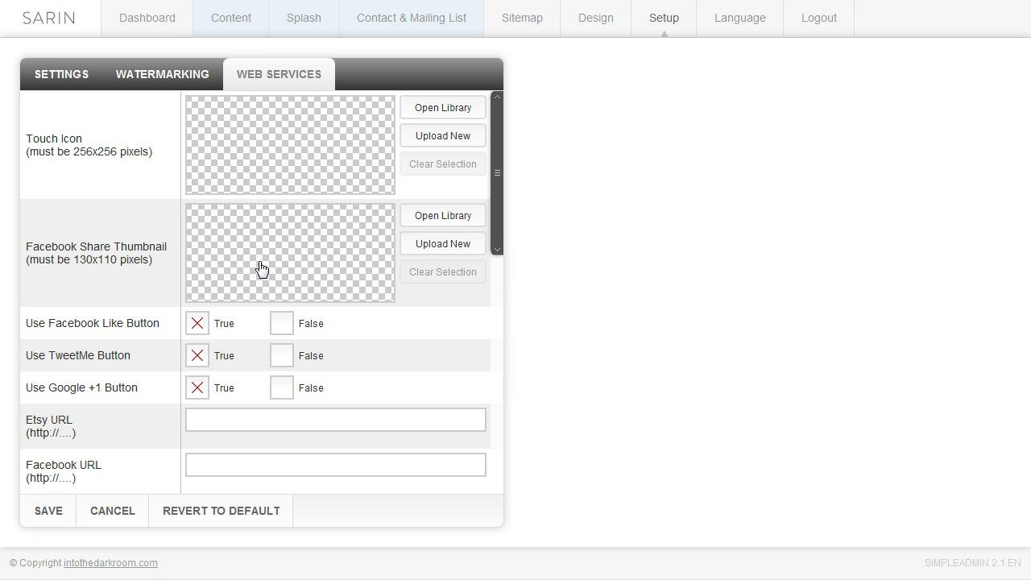
click(495, 205)
drag(495, 207, 492, 256)
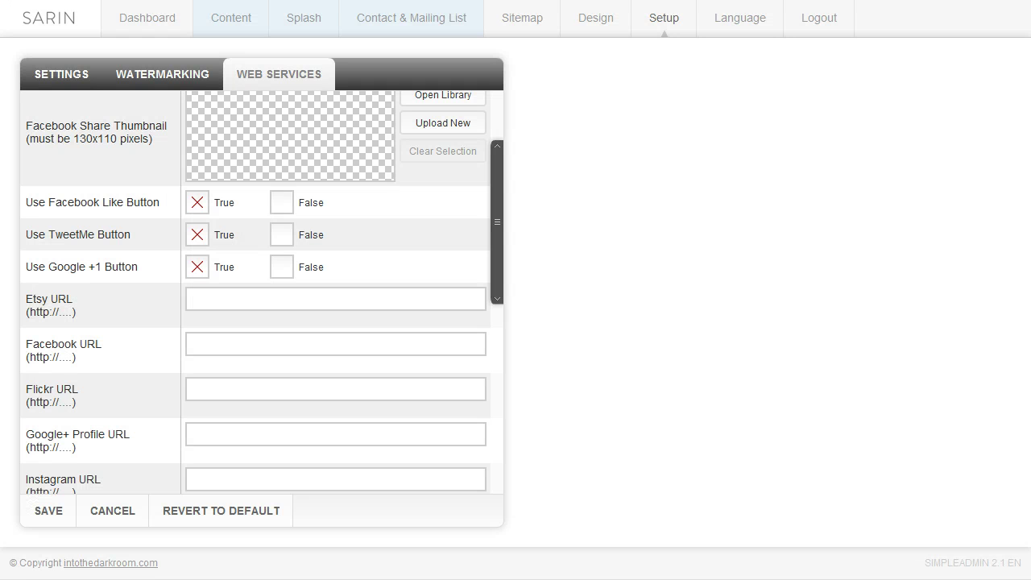
scroll(486, 326, down, 5)
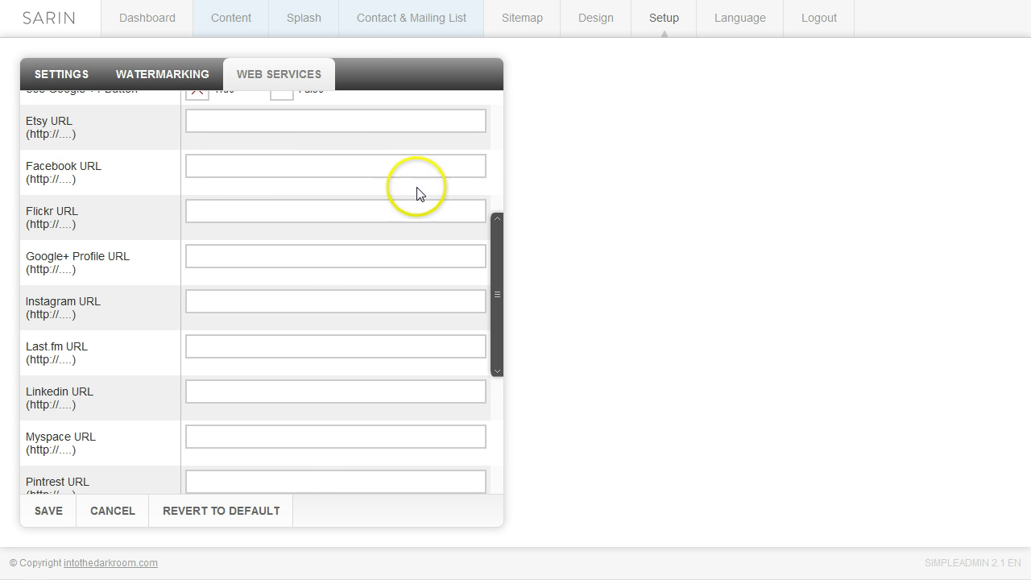
drag(496, 256, 514, 377)
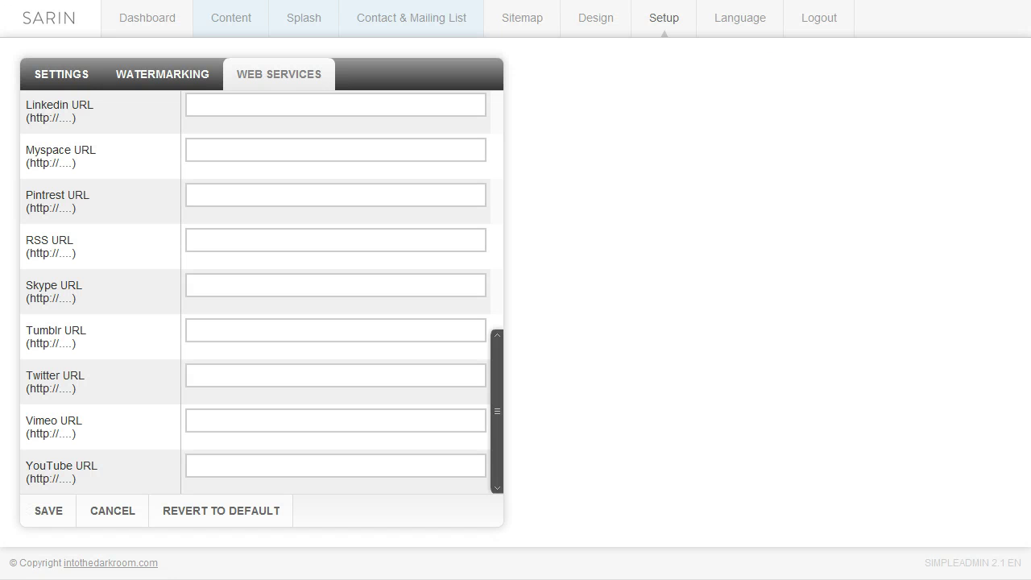
scroll(262, 293, up, 10)
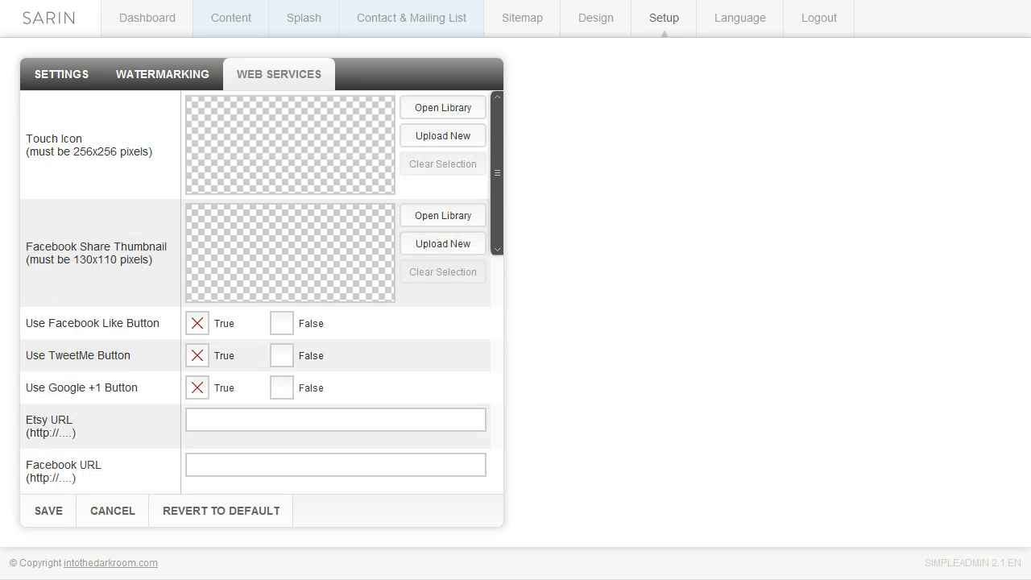
click(530, 229)
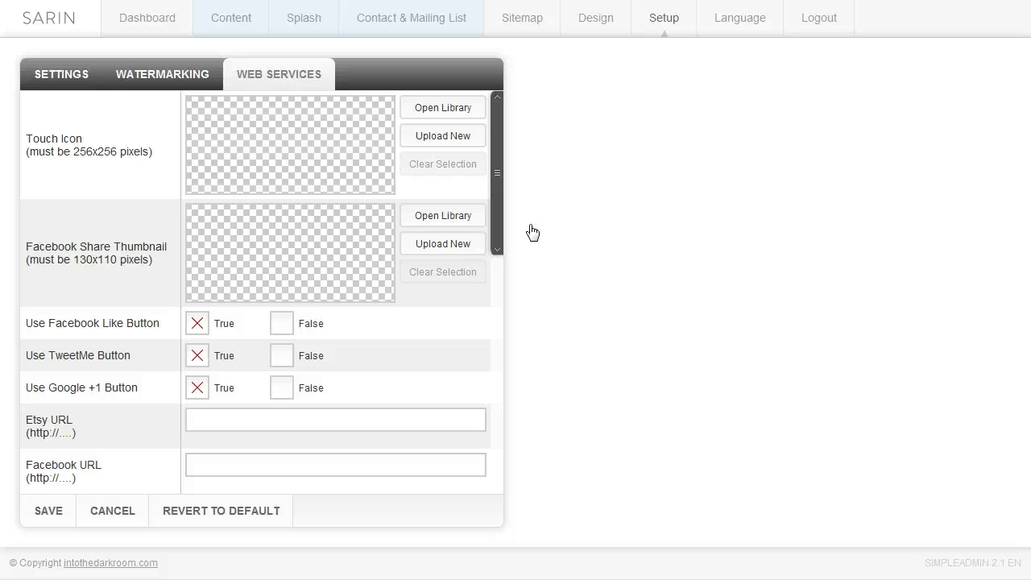